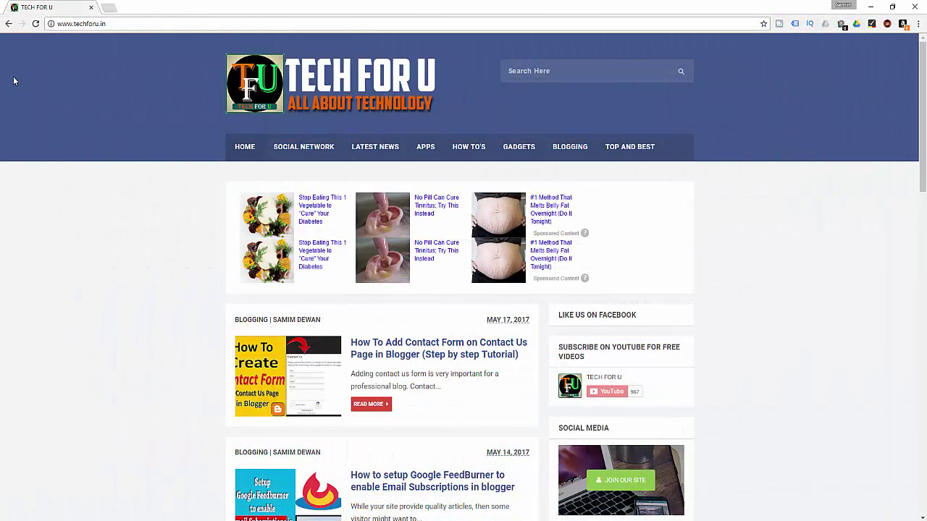
- Scroll down the Tech For U homepage to the sidebar's 'Subscribe to get updates' widget and social icons
scroll(130, 174, down, 3)
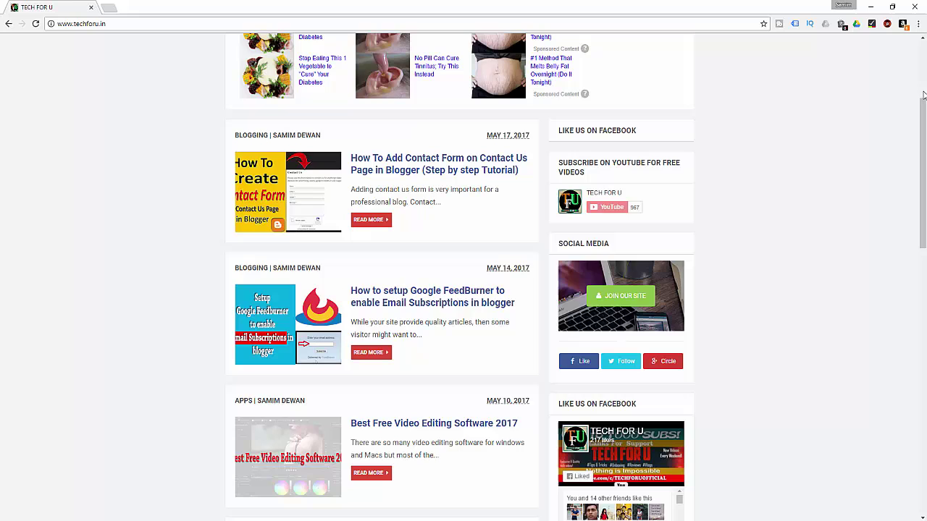
drag(923, 94, 924, 368)
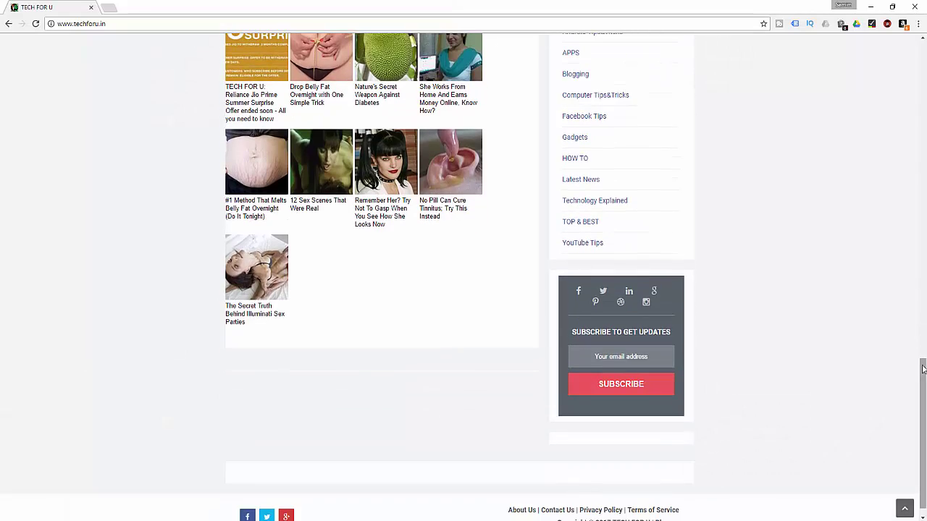
scroll(578, 485, up, 3)
scroll(578, 485, down, 3)
- Return to the top of the TECH FOR U channel page and browse its contents
key(Home)
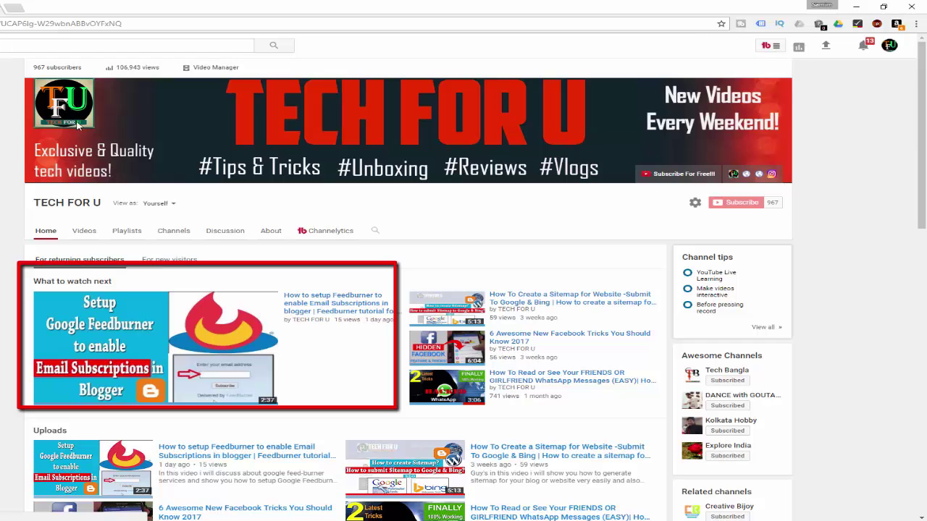
scroll(280, 308, down, 1)
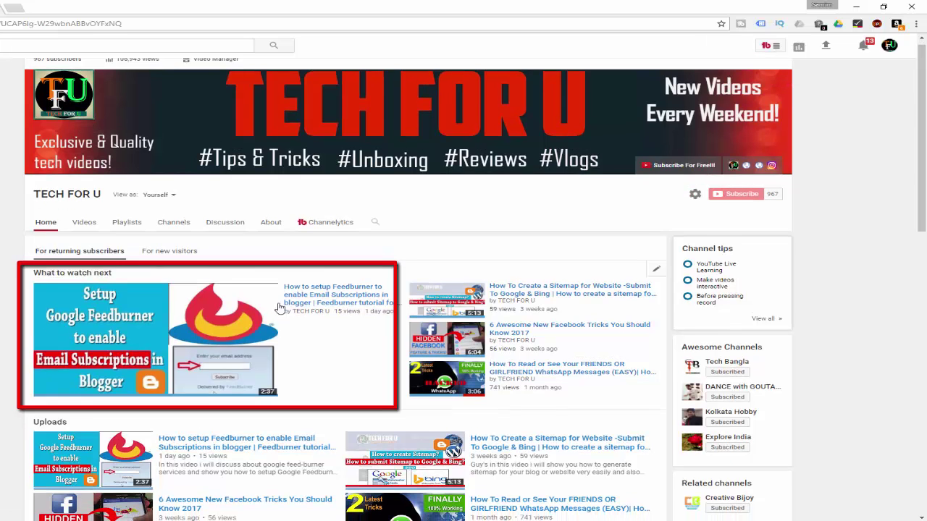
scroll(280, 309, down, 1)
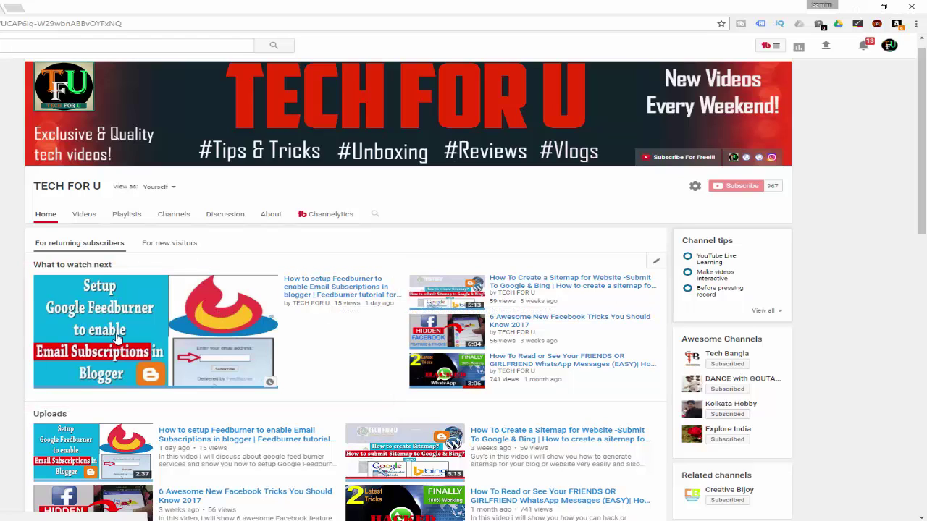
scroll(319, 333, up, 1)
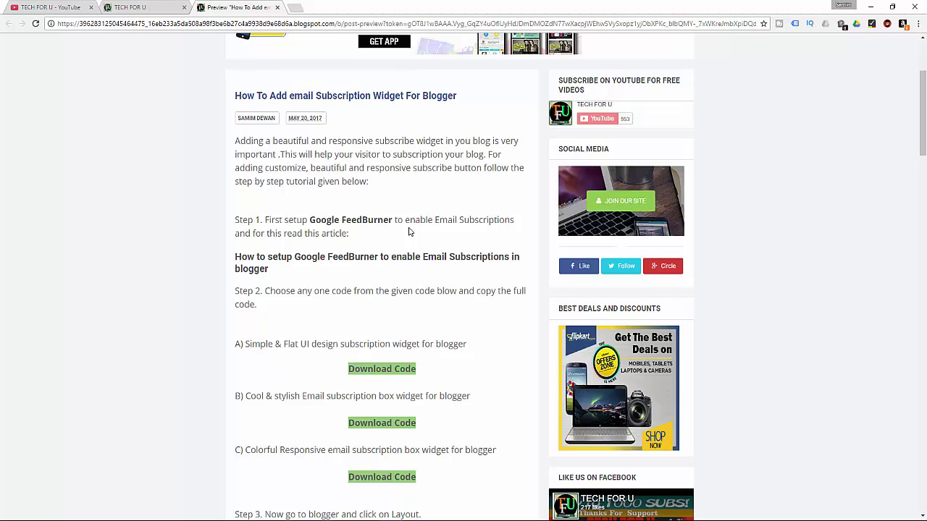
- Copy the entire Cool & stylish subscription widget code from Notepad, then minimize Notepad
scroll(390, 326, down, 1)
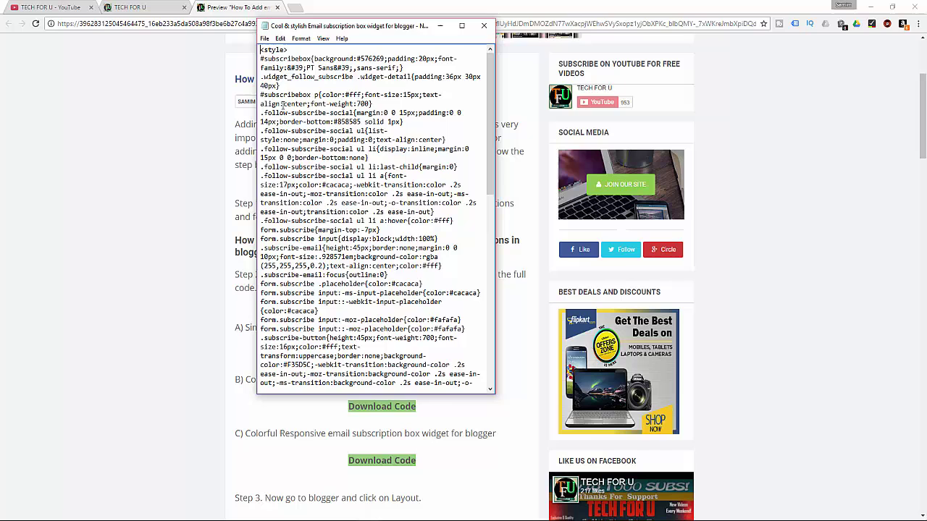
key(ctrl+a)
scroll(304, 325, down, 15)
right_click(284, 230)
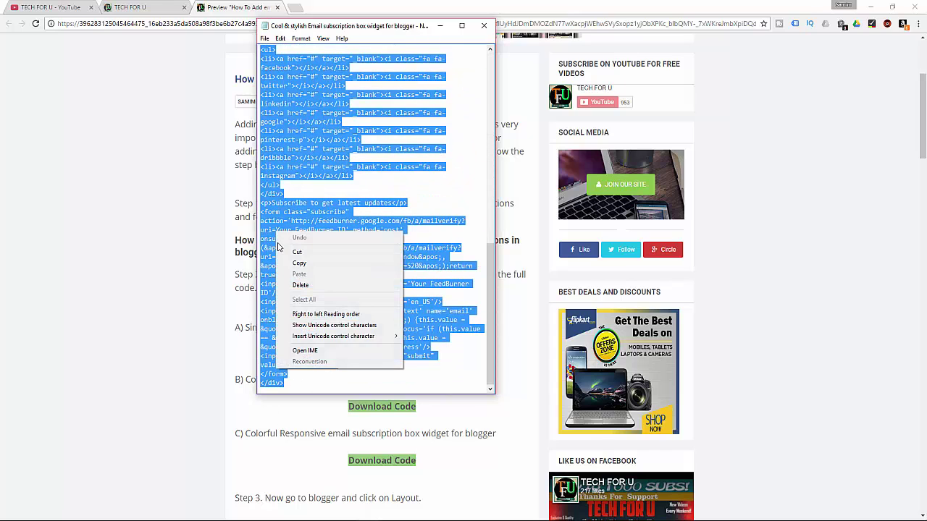
click(308, 263)
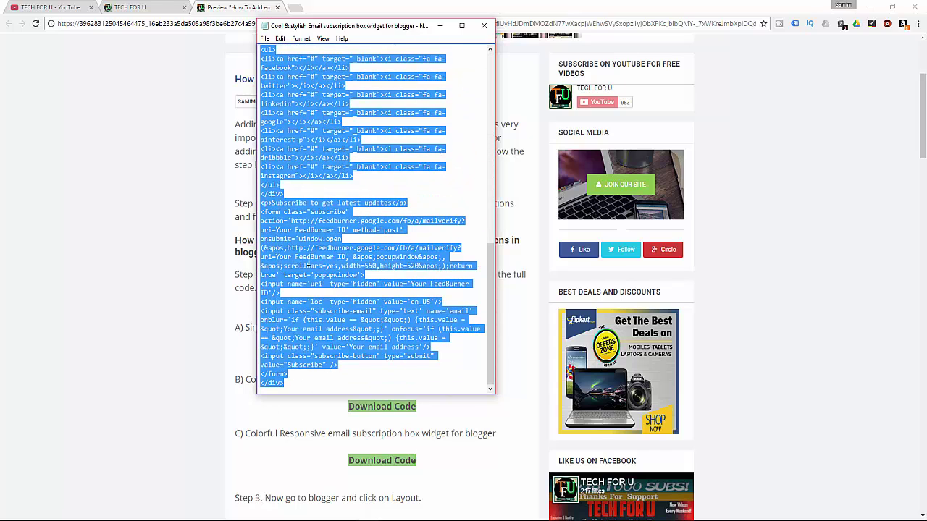
click(439, 27)
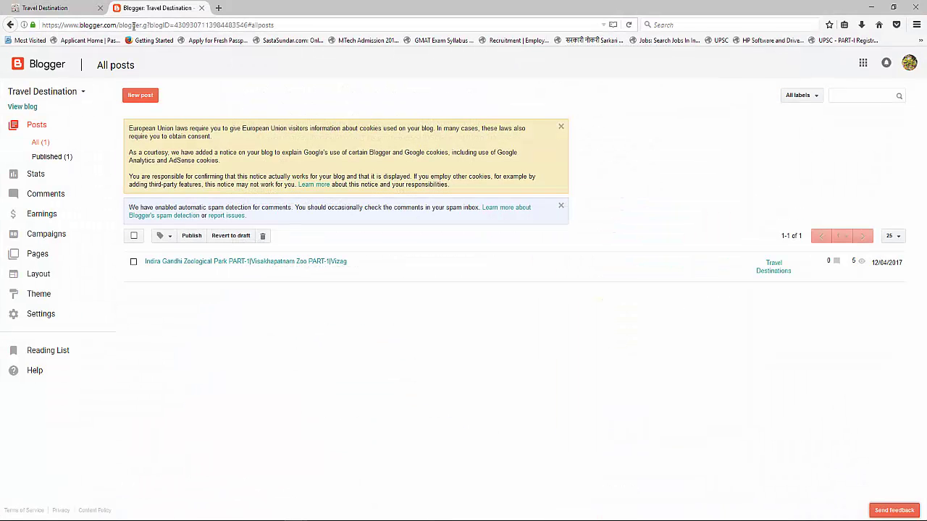
- On the Layout page, add an HTML/JavaScript gadget to sidebar-right-1
click(50, 276)
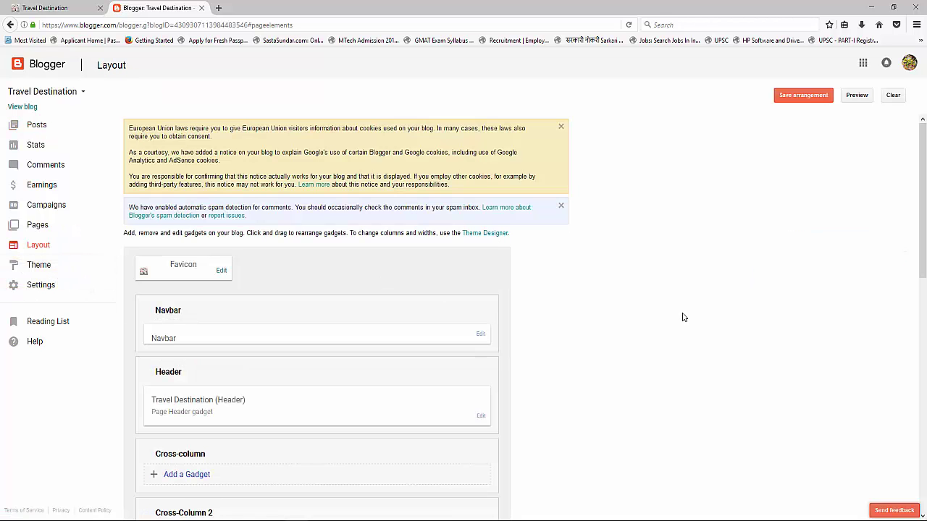
scroll(310, 181, down, 5)
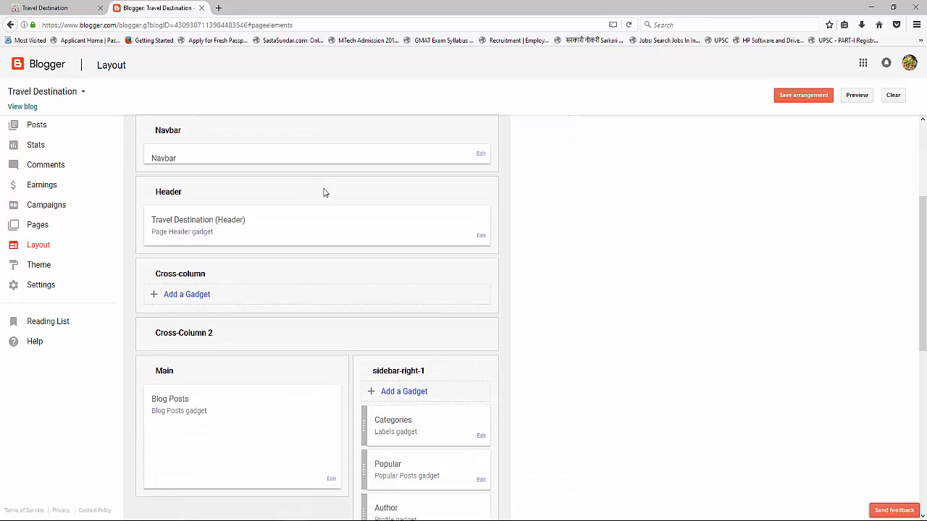
scroll(323, 189, down, 3)
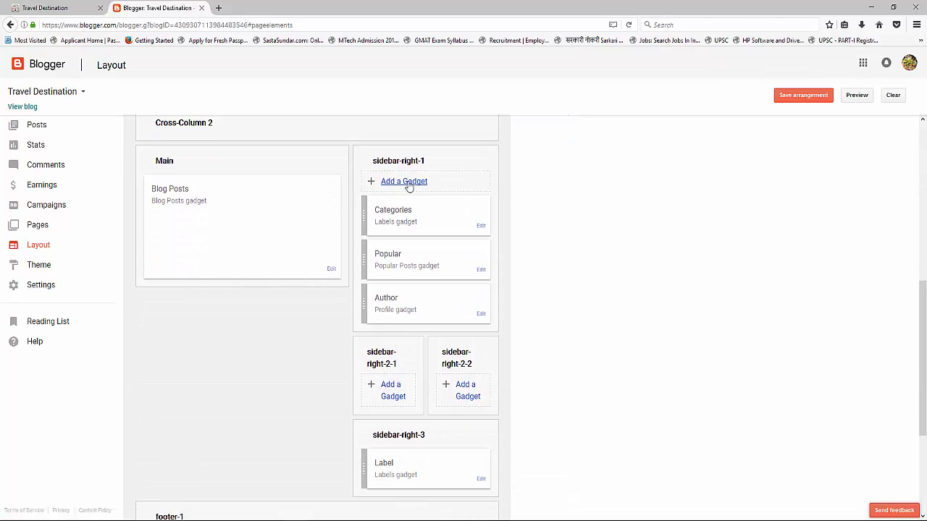
click(403, 182)
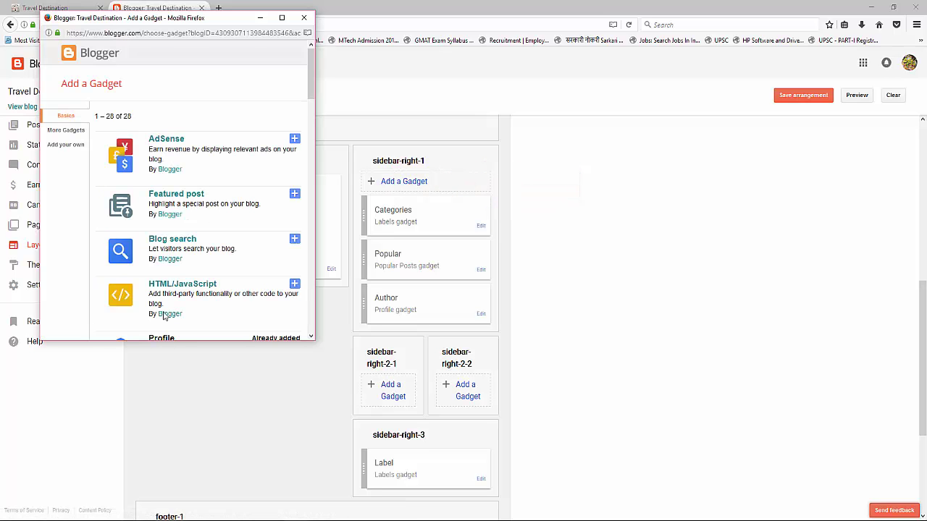
scroll(166, 284, down, 3)
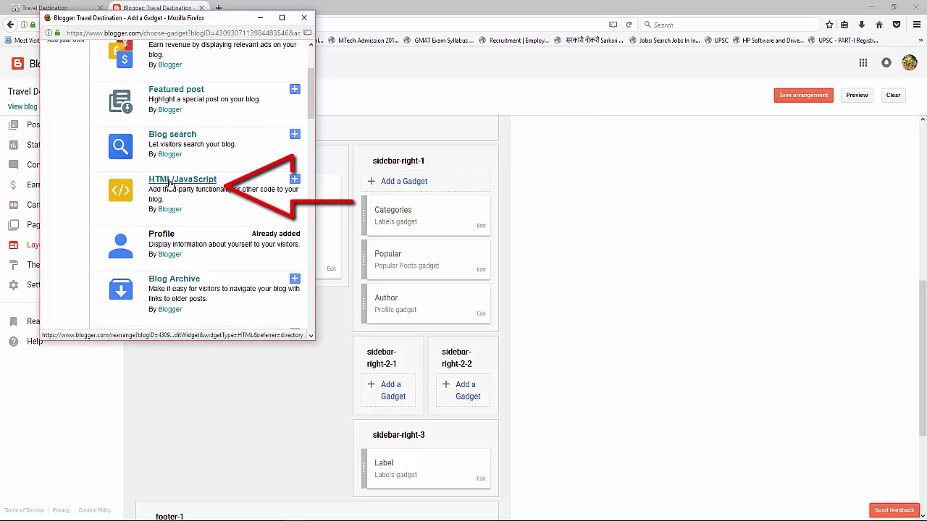
click(168, 181)
- Paste the copied subscription widget code into the gadget's Content and save it
click(202, 184)
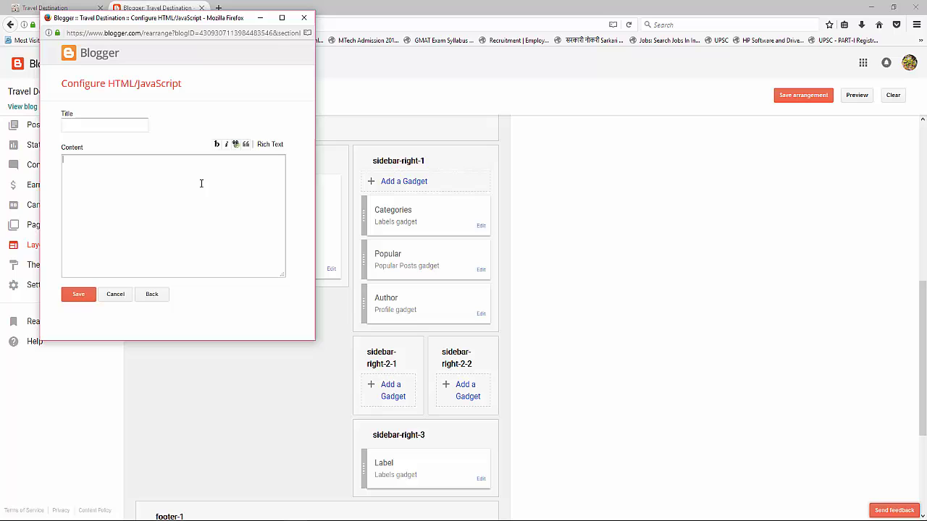
right_click(195, 183)
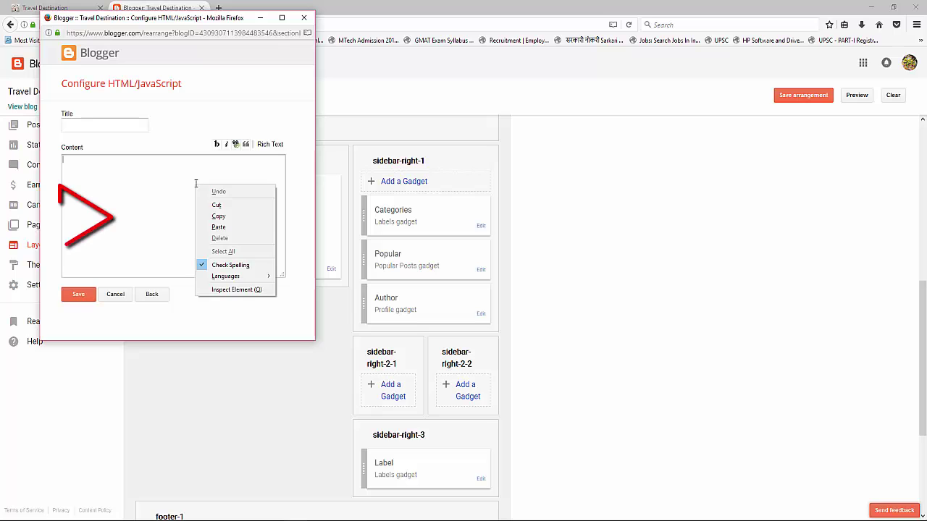
click(219, 228)
click(188, 295)
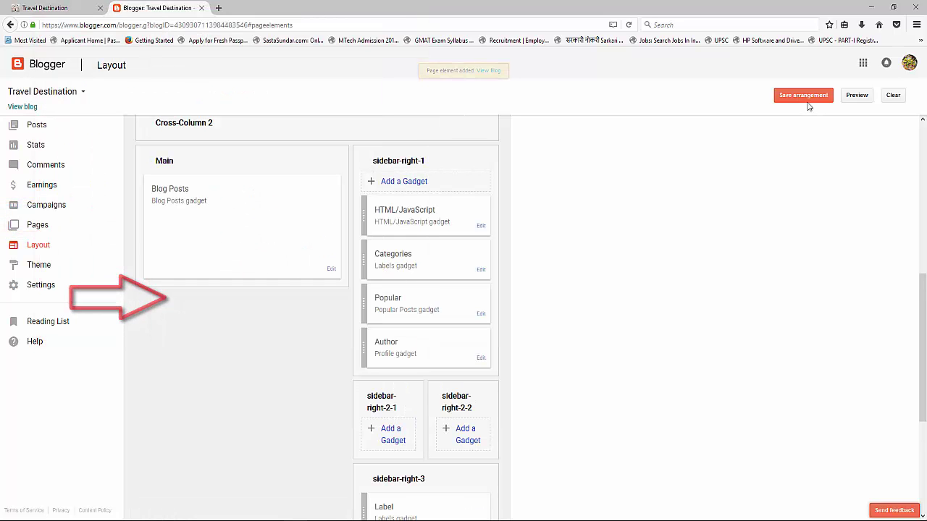
- Reload the live Travel Destination blog and reopen the HTML/JavaScript gadget for editing
click(47, 8)
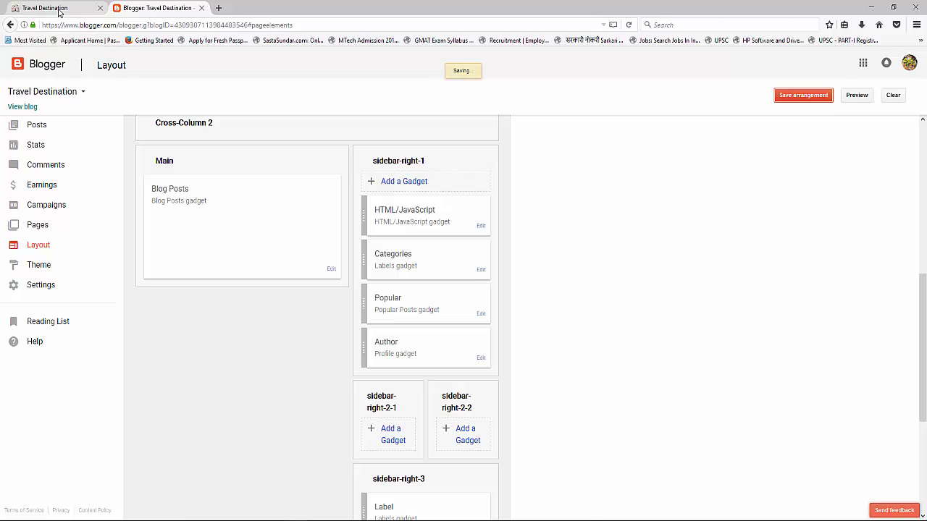
click(632, 27)
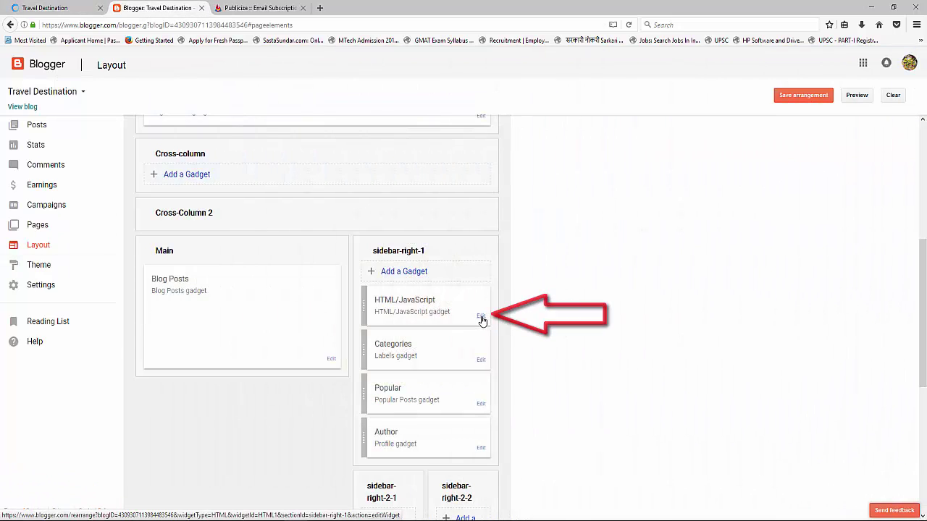
click(481, 317)
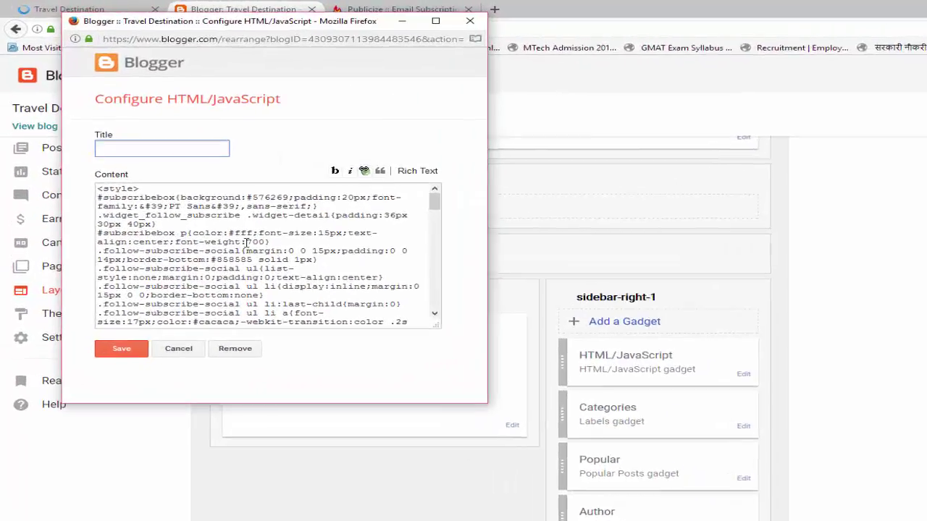
- Select the 'FeedBurner ID' placeholder in the gadget's content code
scroll(147, 242, down, 10)
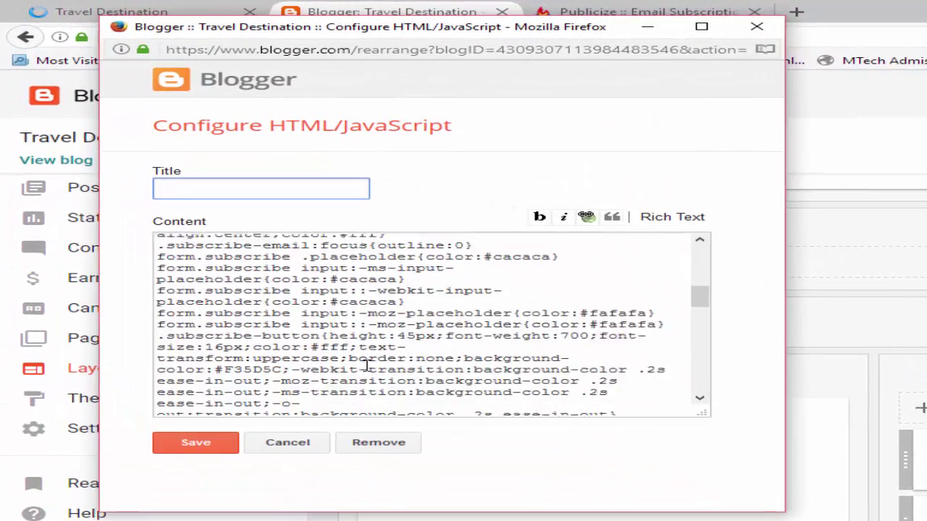
scroll(367, 367, down, 15)
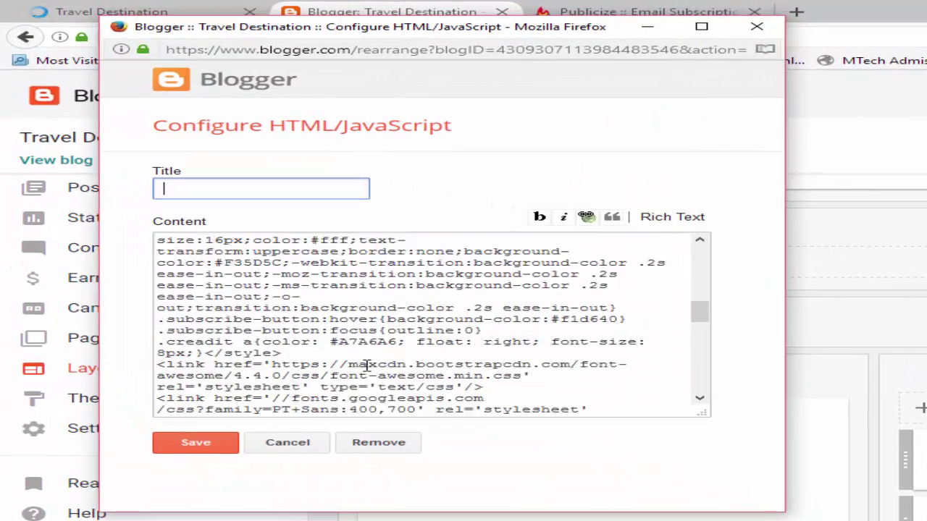
scroll(371, 362, down, 3)
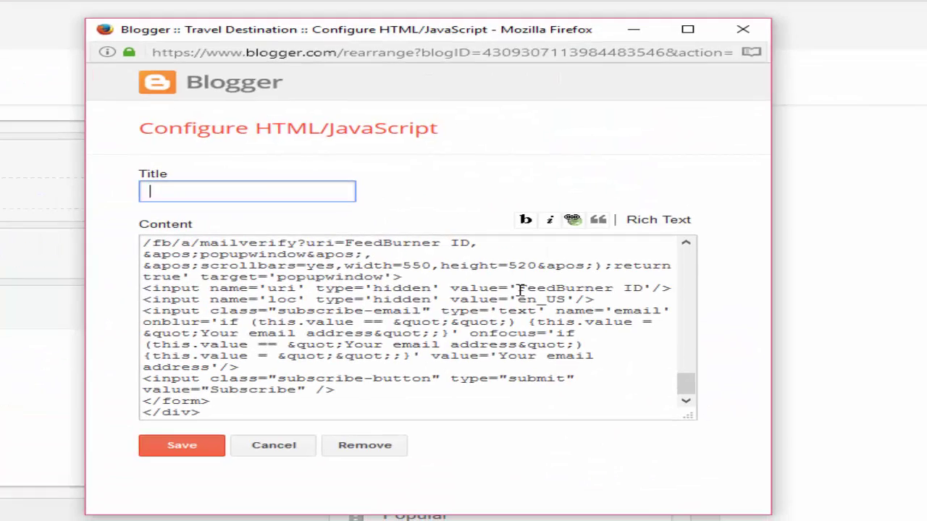
drag(517, 289, 592, 289)
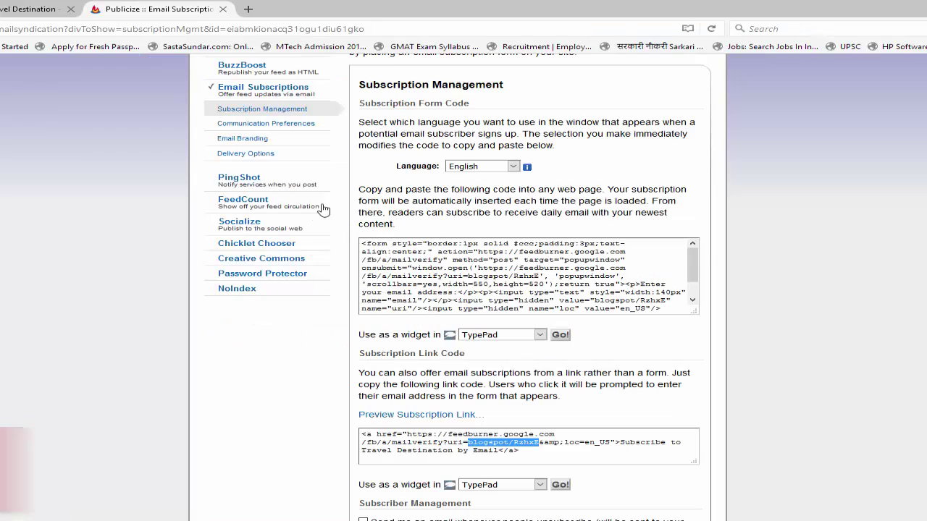
- Copy the feed ID after 'uri=' from FeedBurner's Subscription Link Code box
scroll(320, 207, up, 2)
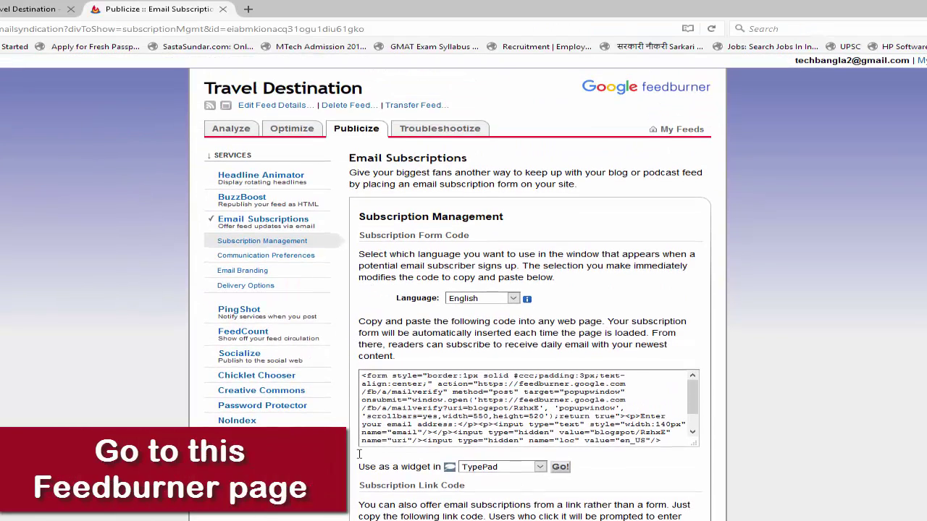
scroll(435, 409, down, 2)
scroll(765, 407, down, 2)
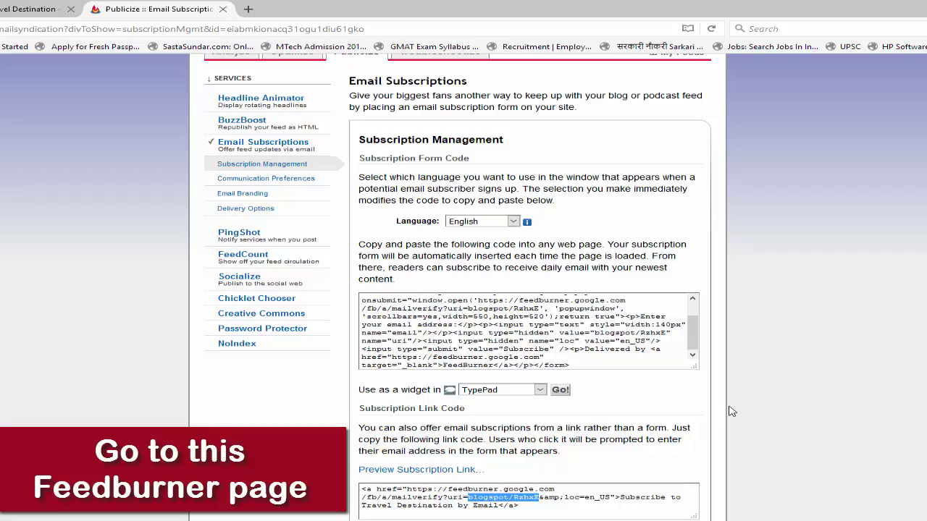
scroll(731, 412, down, 3)
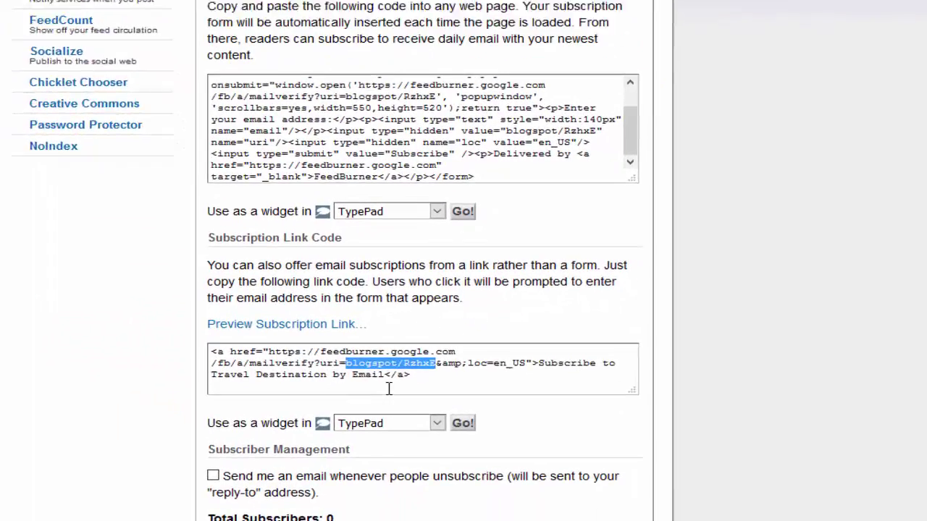
click(498, 397)
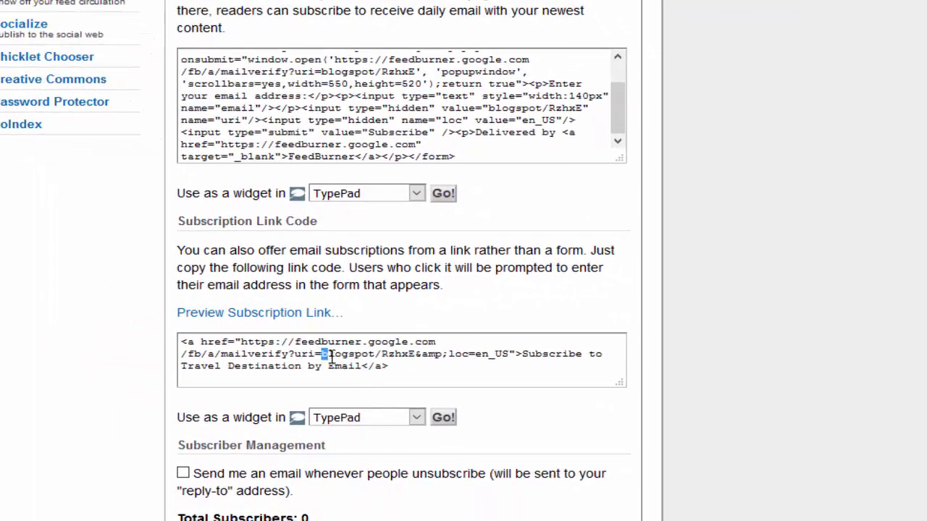
drag(353, 358, 385, 357)
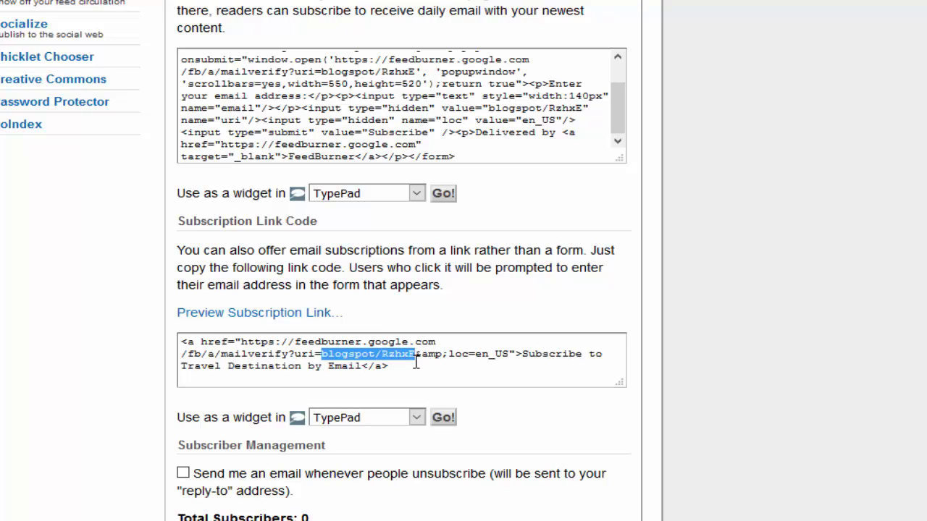
right_click(346, 352)
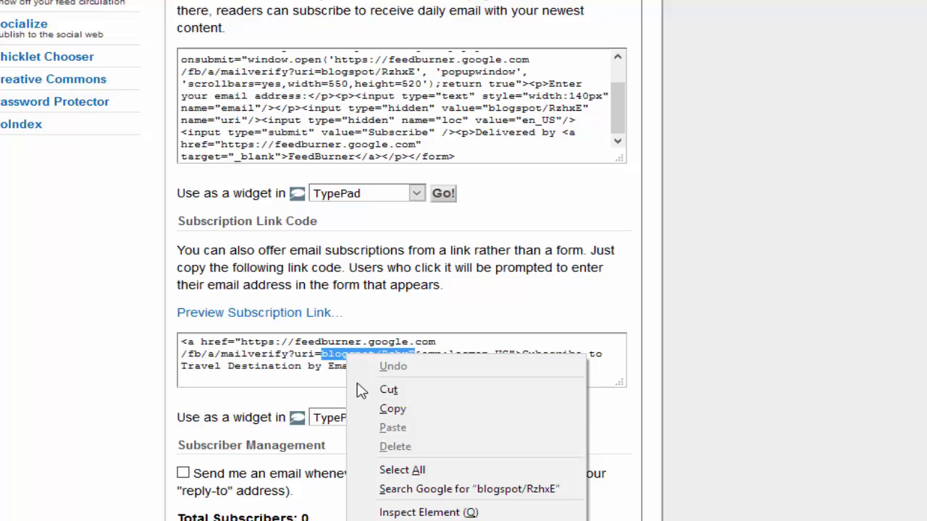
click(397, 409)
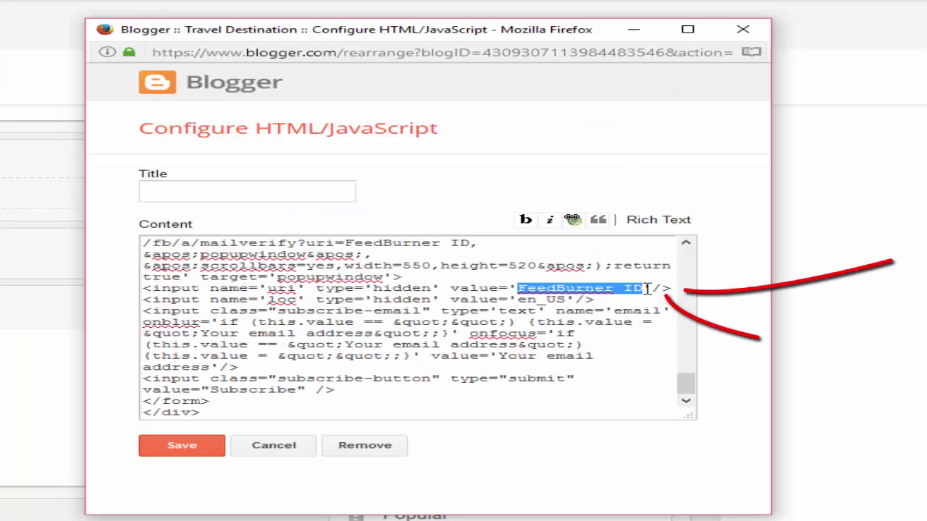
- Paste the feed ID over the selected placeholder and the popup URL's 'FeedBurner ID'
key(ctrl+v)
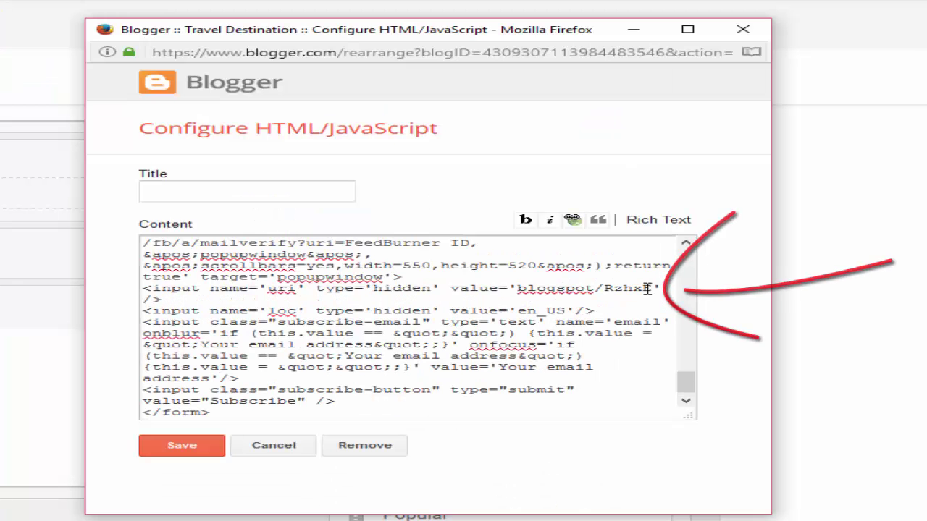
scroll(315, 380, up, 1)
scroll(315, 380, down, 1)
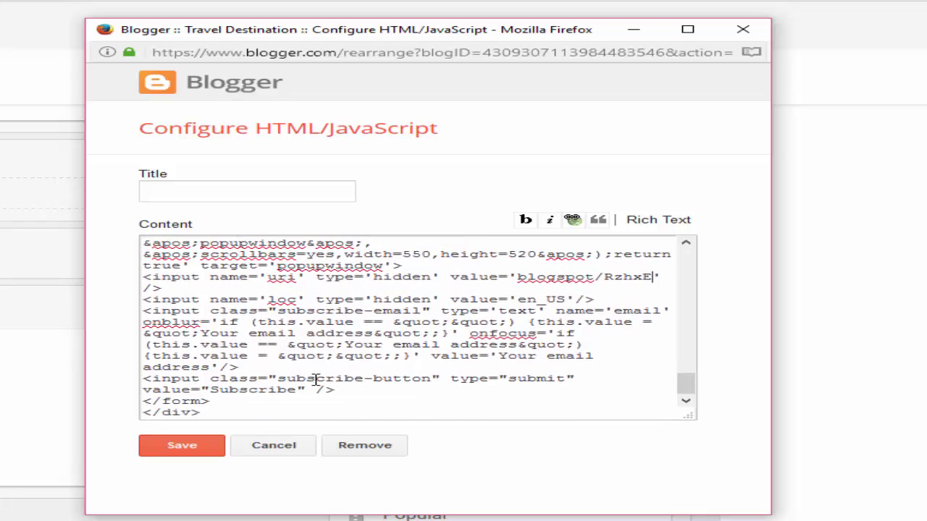
scroll(324, 379, up, 3)
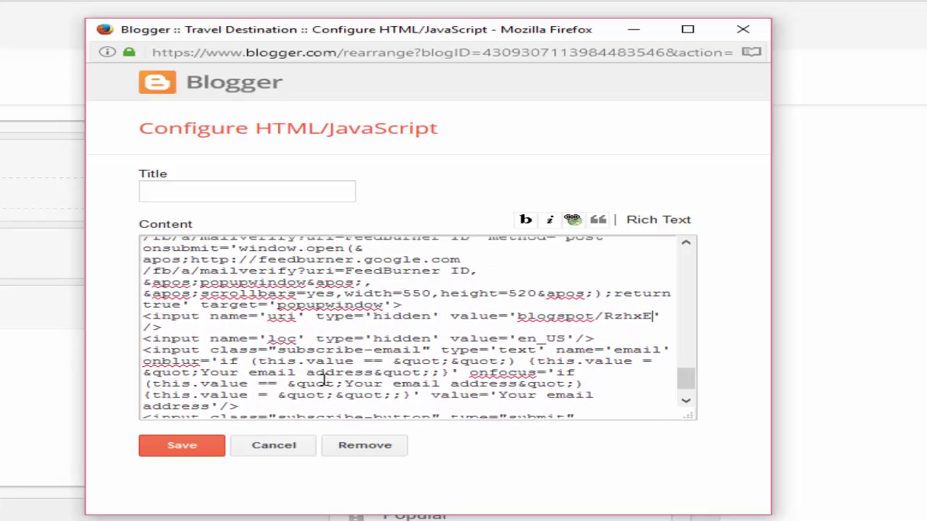
scroll(463, 328, up, 1)
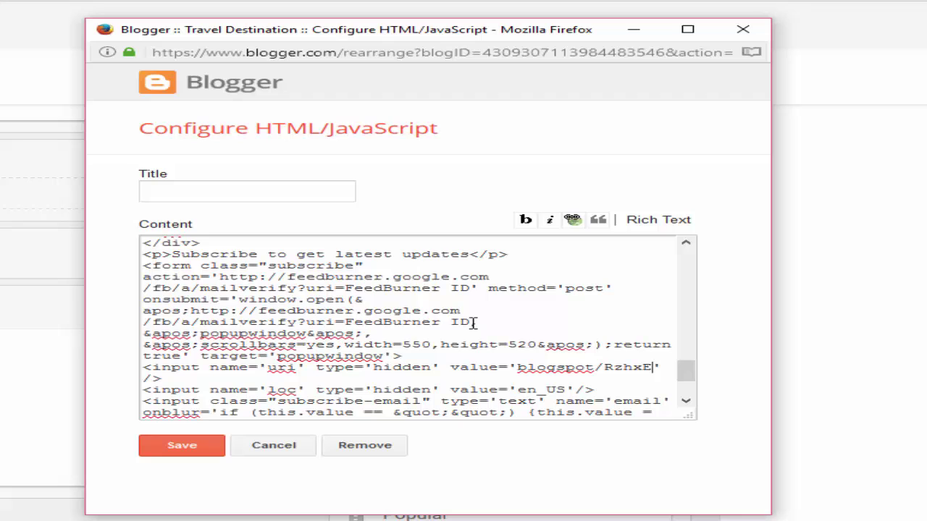
drag(469, 321, 367, 321)
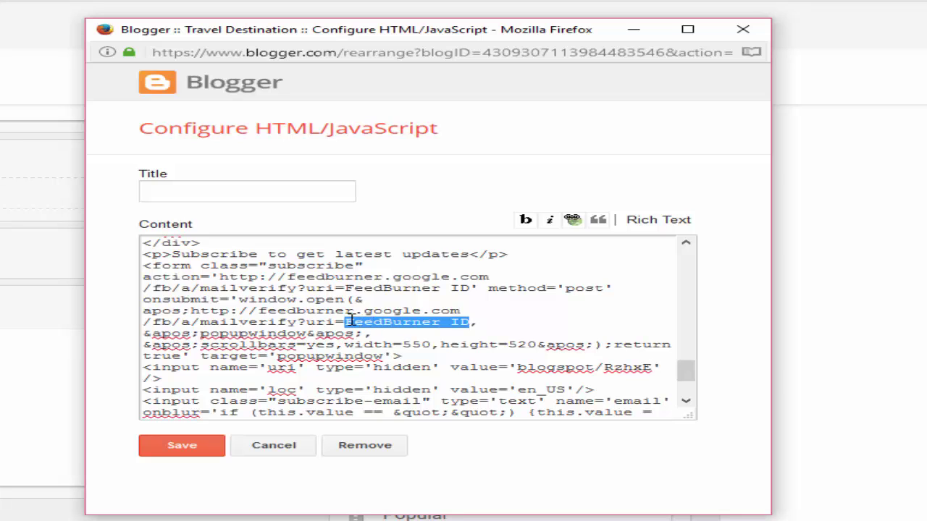
key(ctrl+v)
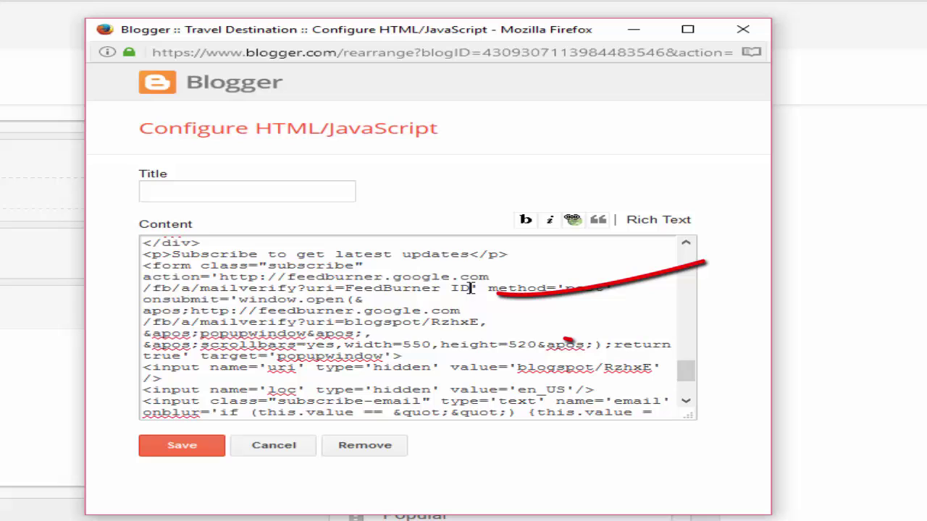
- Replace the form action's 'FeedBurner ID' placeholder with the feed ID and save the gadget
mouse_move(470, 287)
mouse_down()
mouse_move(326, 299)
mouse_move(346, 289)
mouse_up()
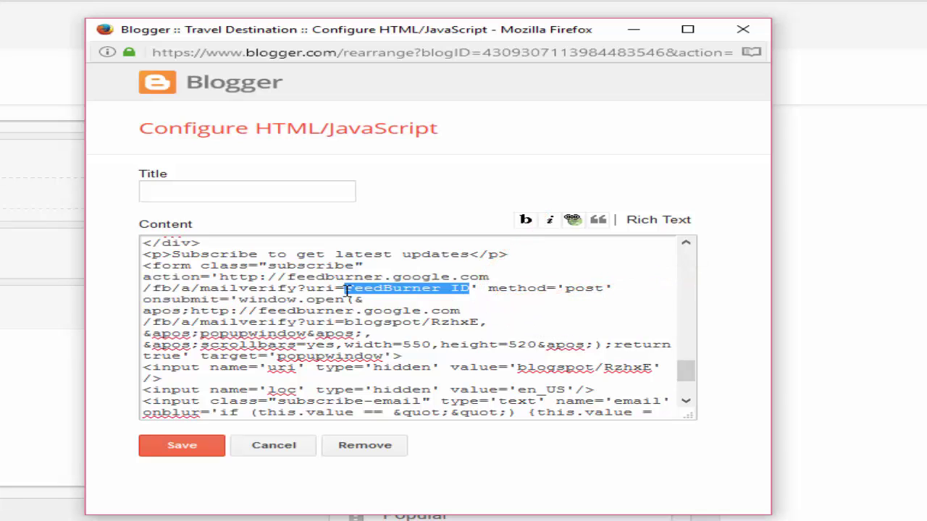
key(ctrl+v)
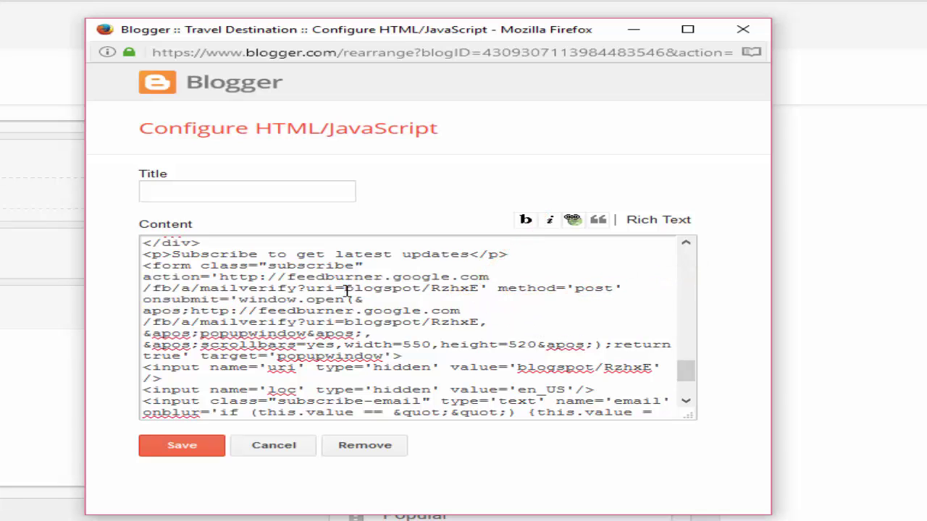
click(218, 449)
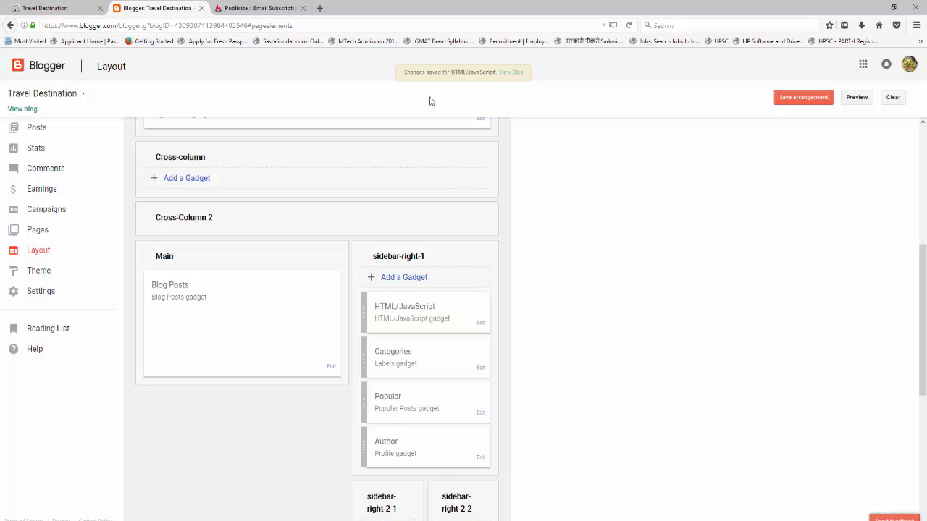
- Save the sidebar arrangement, check the live blog, and reopen the widget's code
click(803, 97)
click(33, 6)
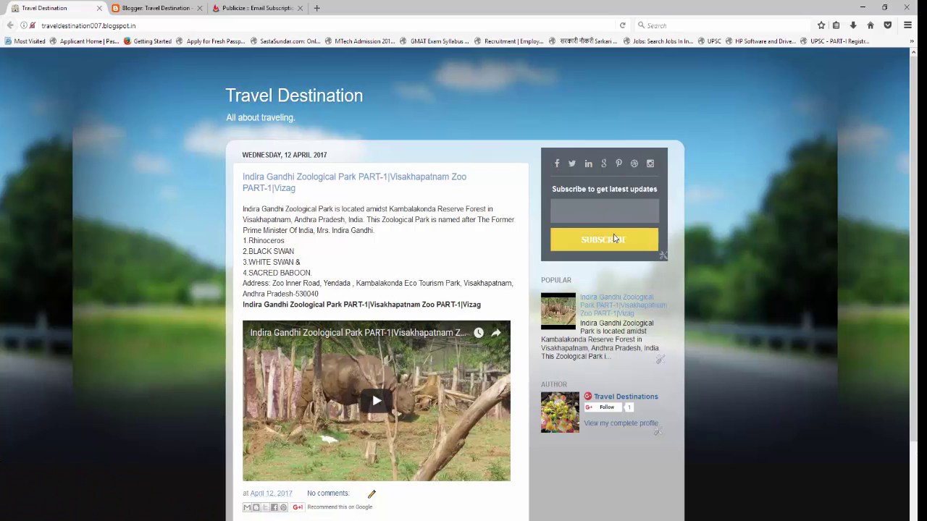
click(661, 257)
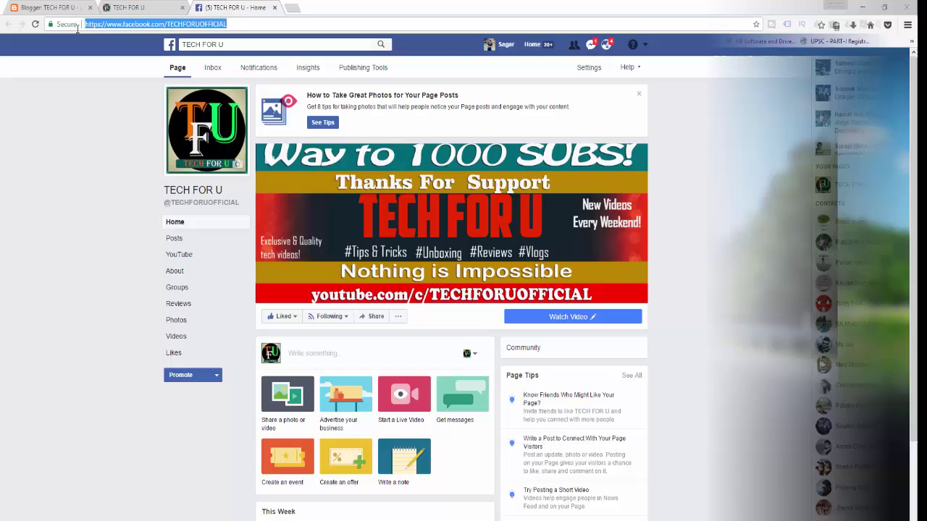
- Copy the TECH FOR U Facebook page address from the address bar
right_click(131, 25)
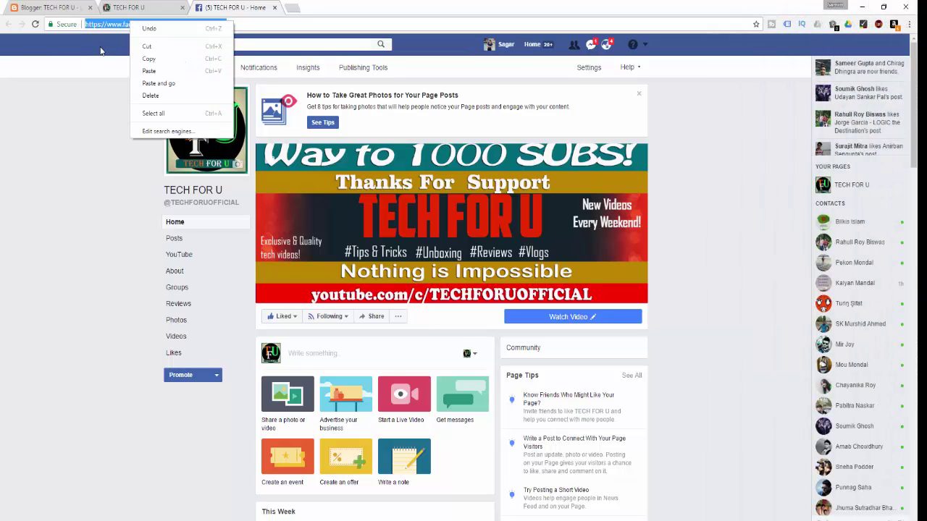
click(145, 60)
mouse_move(329, 316)
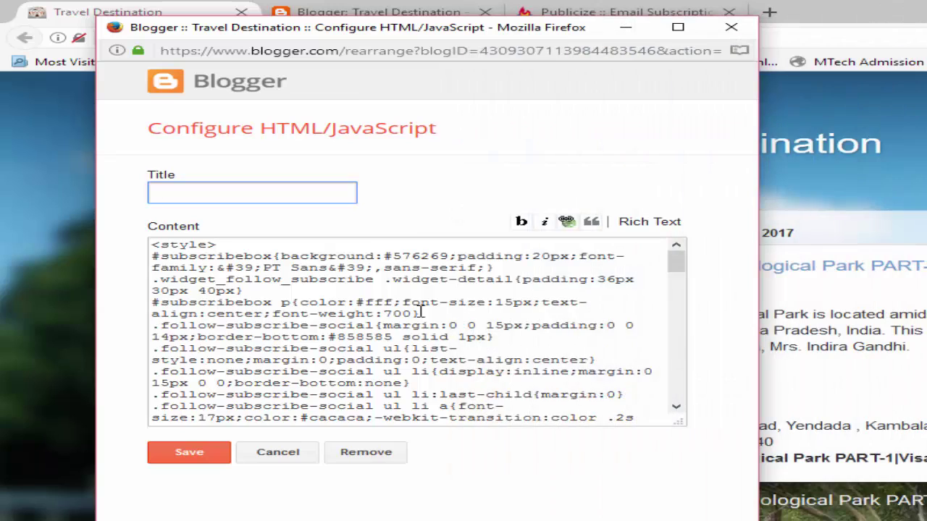
- Replace the '#' in the fa-facebook link with the copied Facebook page URL
scroll(429, 326, down, 5)
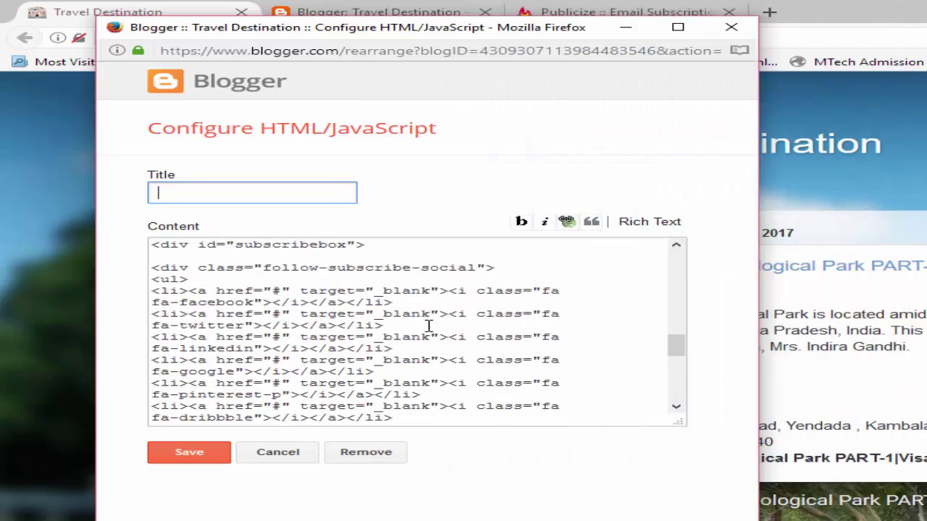
scroll(420, 347, down, 3)
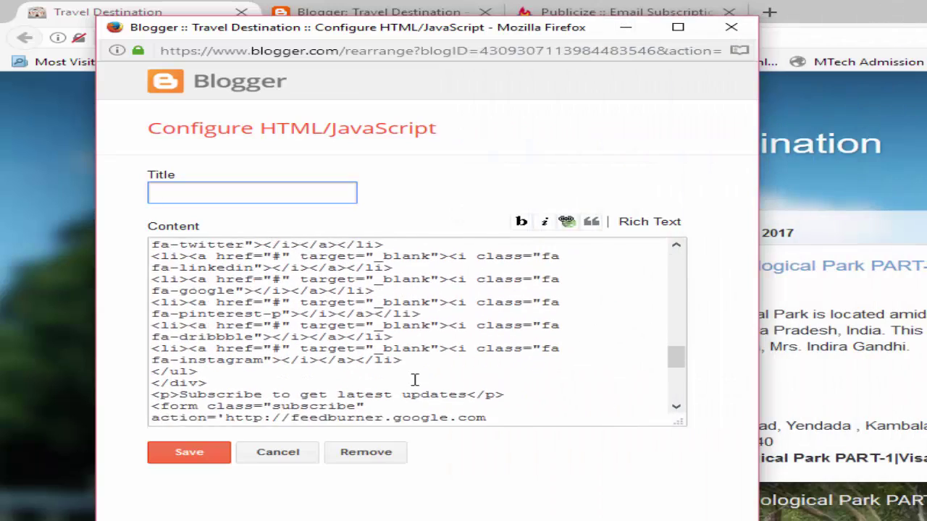
scroll(415, 380, up, 1)
scroll(280, 348, up, 3)
scroll(276, 357, down, 1)
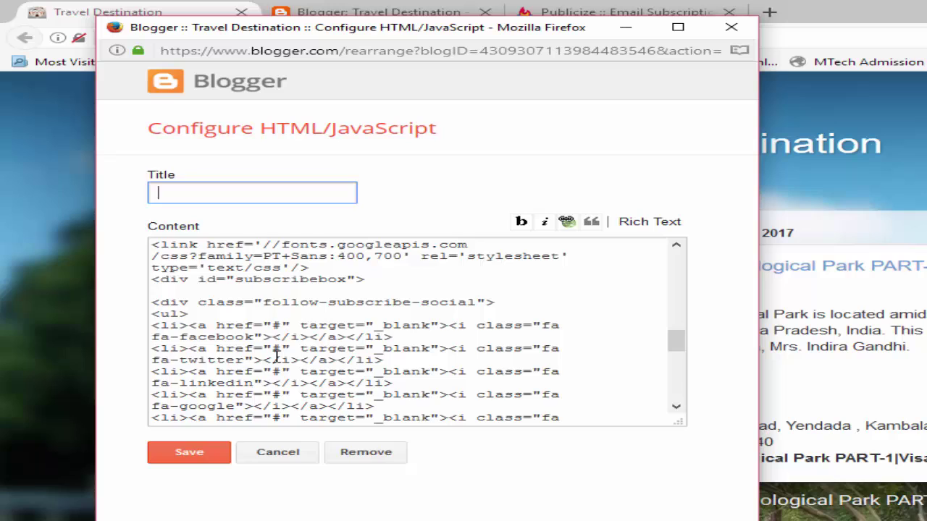
double_click(275, 326)
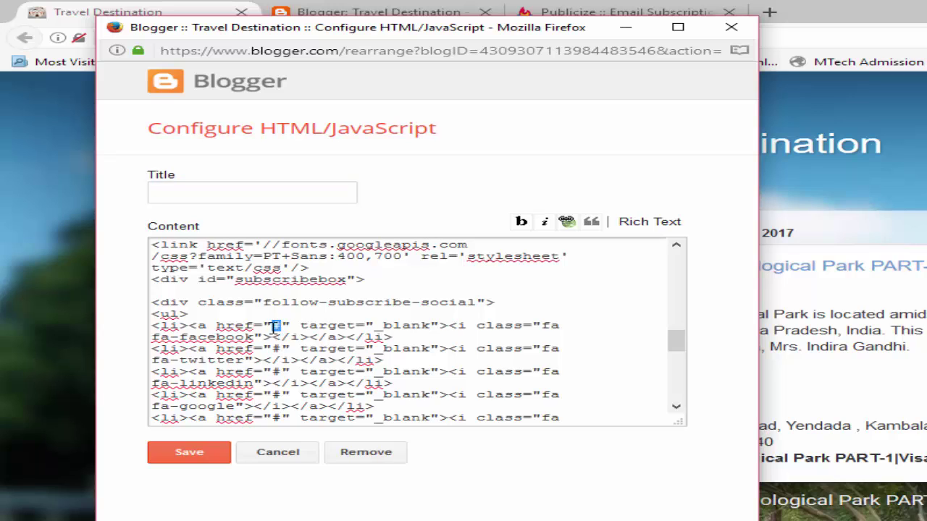
key(ctrl+v)
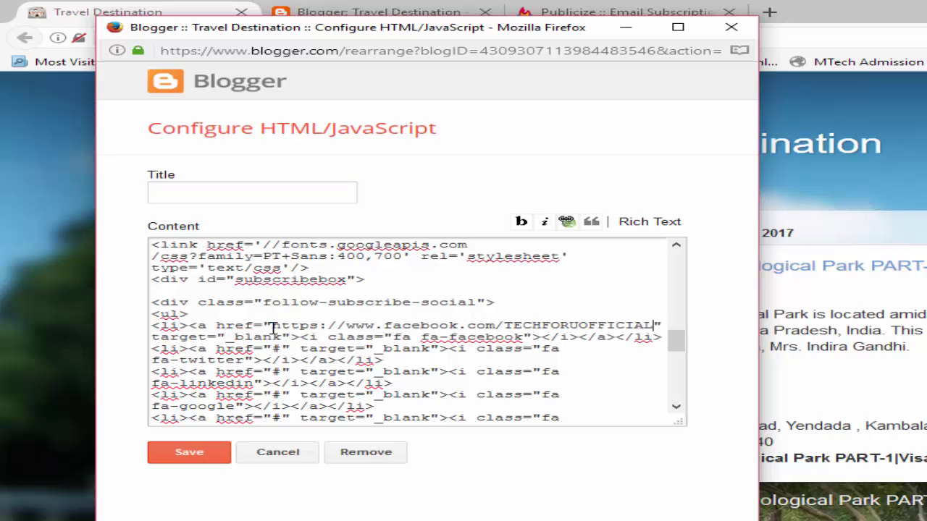
- Delete the fa-pinterest-p social icon line from the widget code
scroll(329, 371, down, 2)
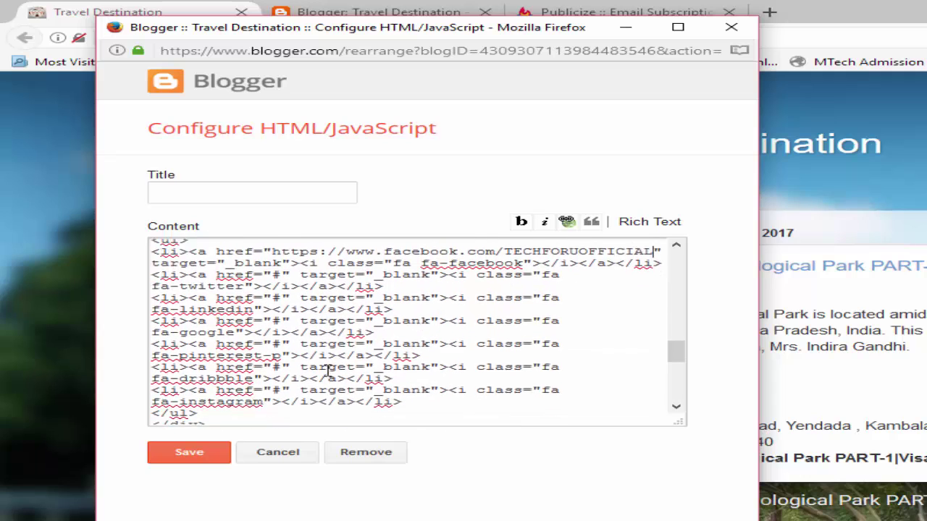
scroll(330, 371, down, 1)
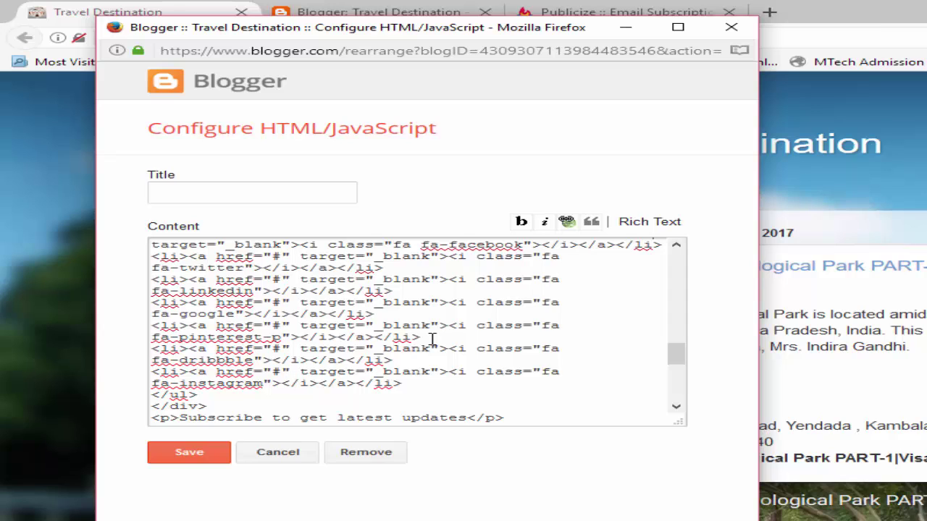
drag(432, 338, 151, 335)
key(BackSpace)
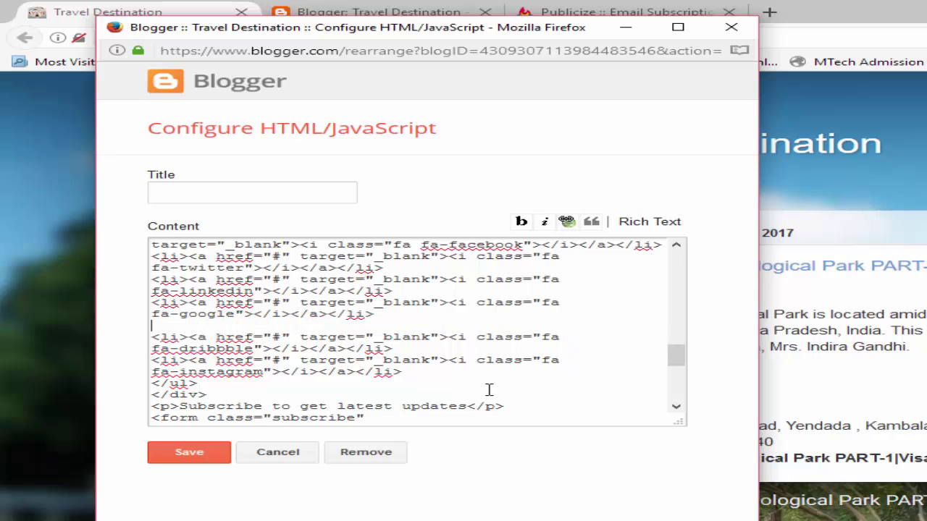
- Save the widget code, then dismiss the login pop-up on the TECH FOR U Facebook page
click(168, 455)
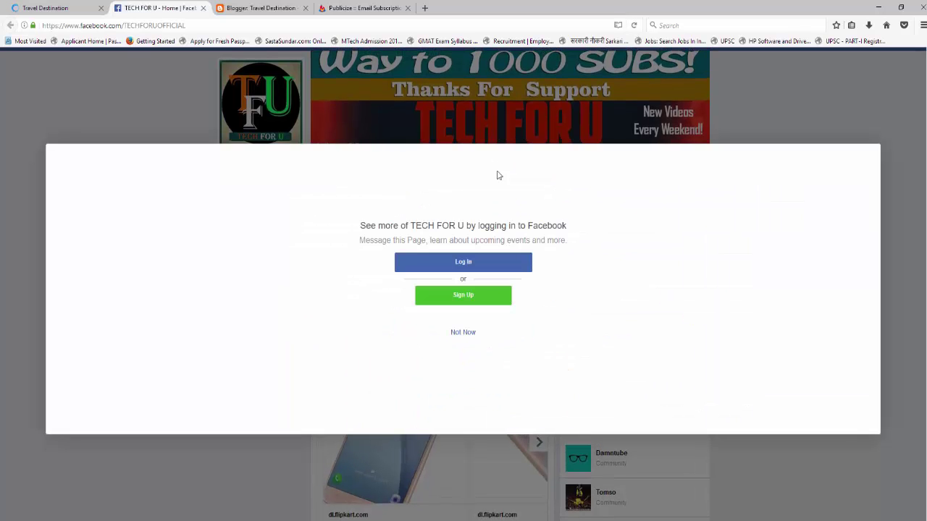
click(463, 332)
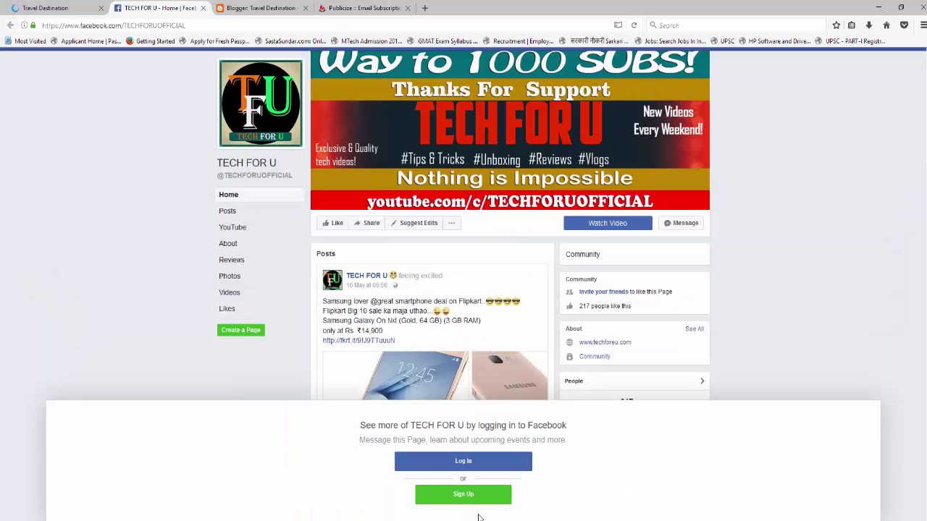